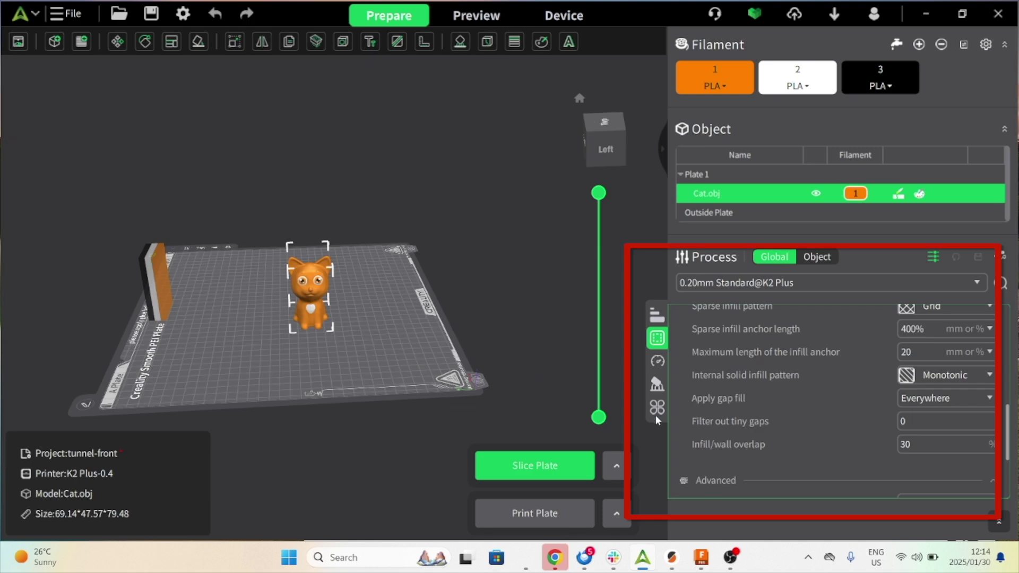
Change filament 1's colour to red and slice the plate holding Cat.obj
click(657, 407)
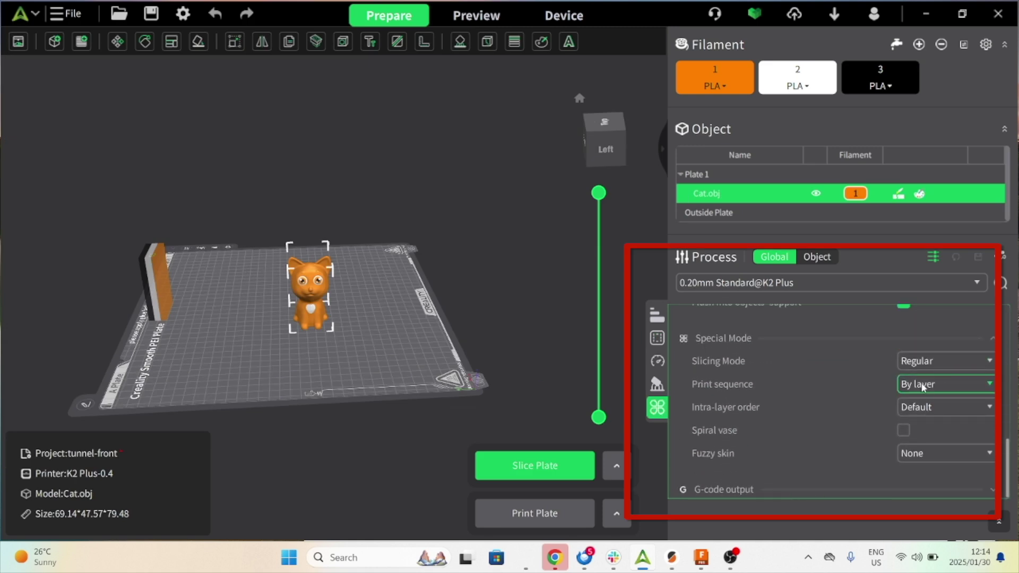
click(722, 76)
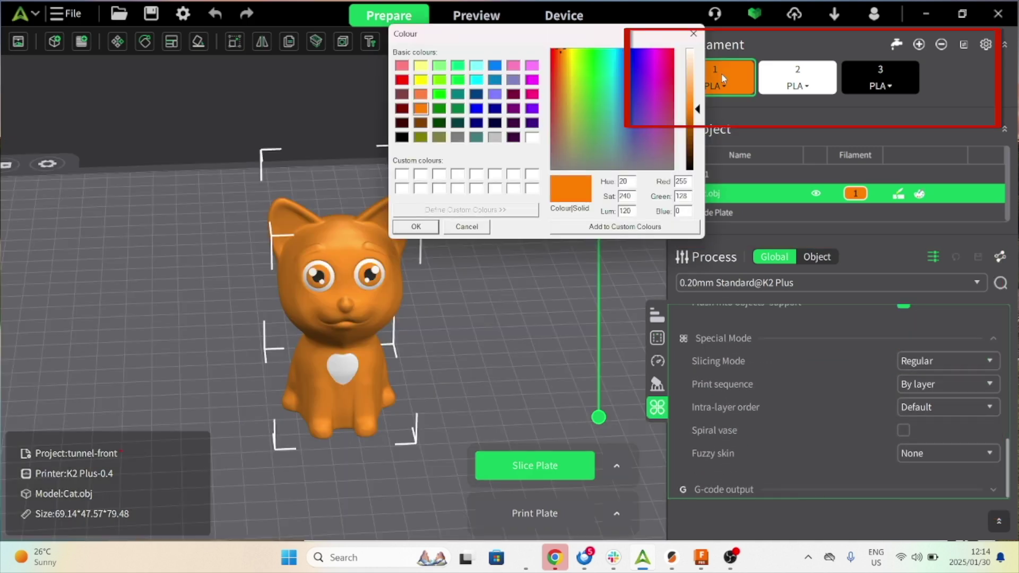
click(401, 80)
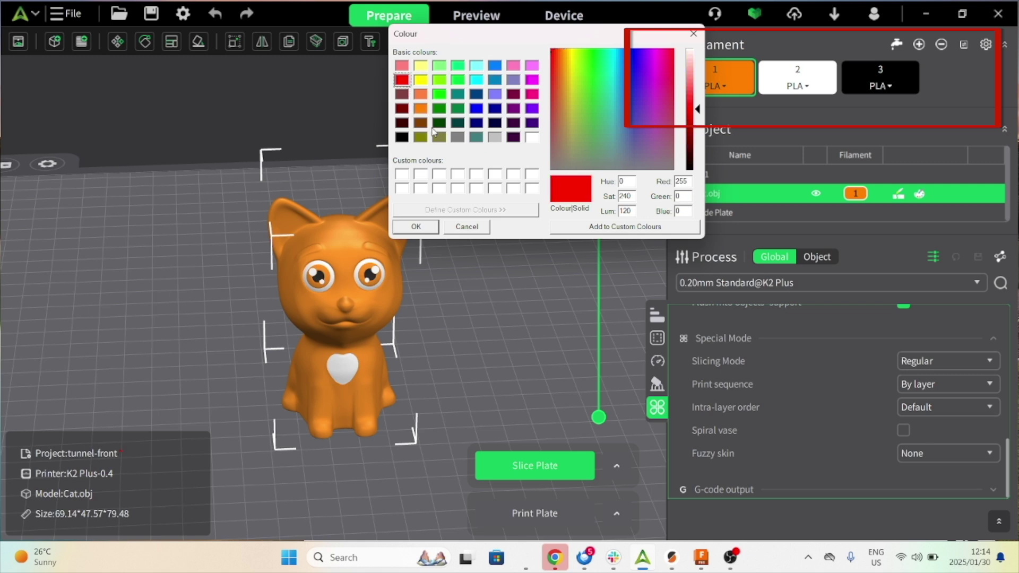
click(409, 228)
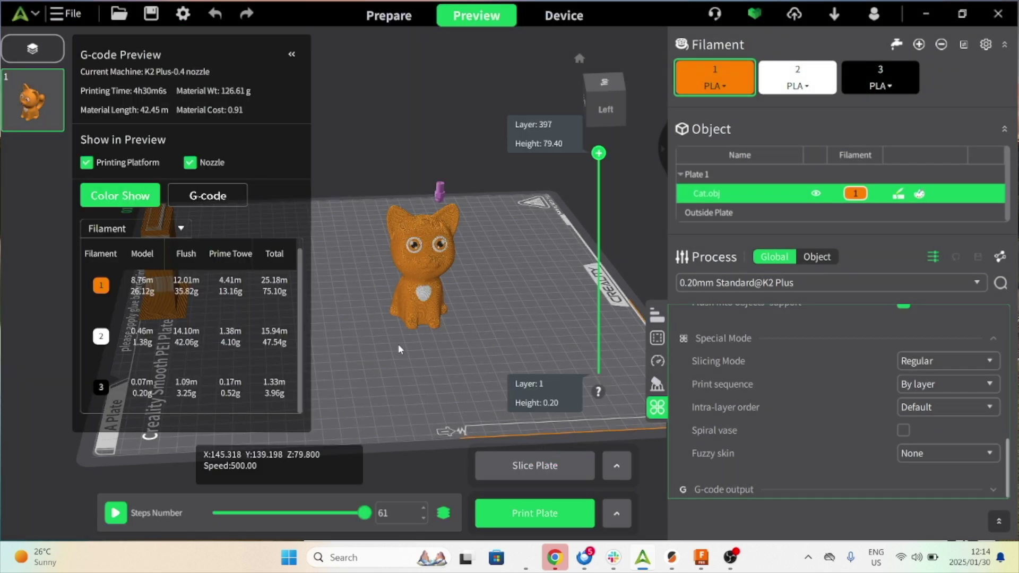
Collapse the G-code summary and view the prime tower with the preview cut to lower layers
click(291, 54)
scroll(488, 260, up, 5)
mouse_move(598, 153)
mouse_down()
mouse_move(596, 364)
mouse_move(598, 151)
mouse_up()
scroll(178, 231, down, 3)
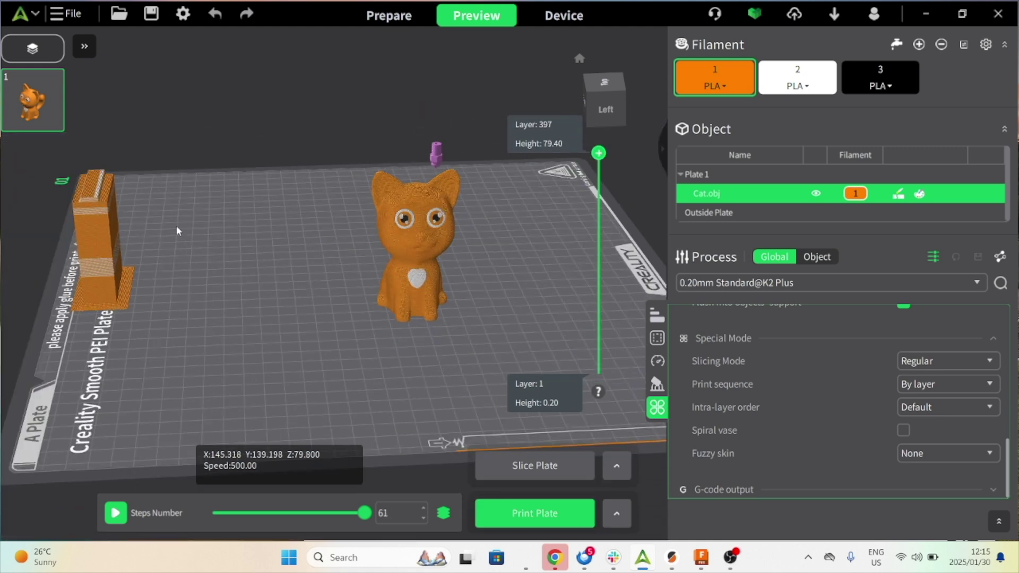
drag(177, 230, 297, 236)
scroll(340, 238, up, 5)
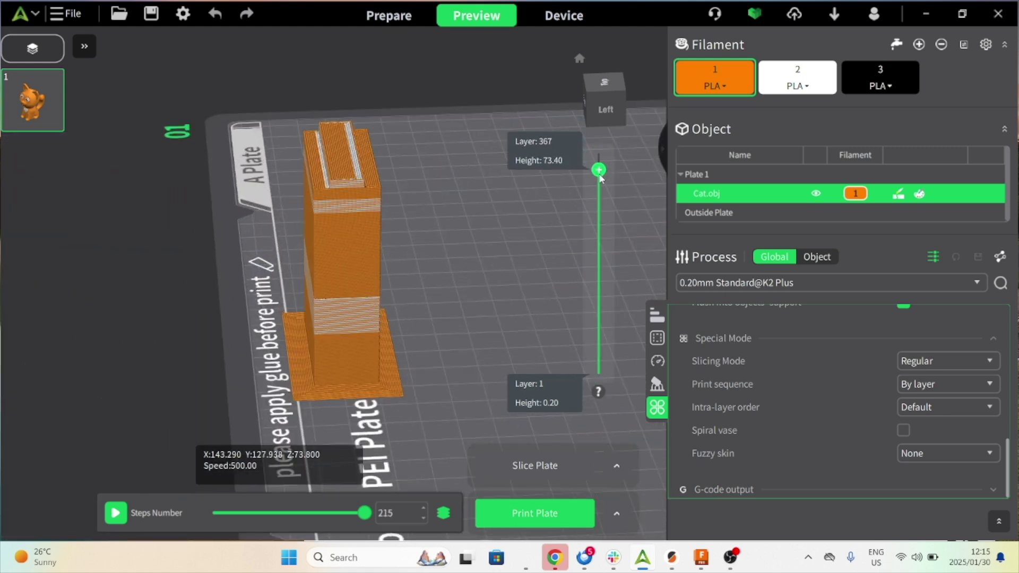
drag(599, 153, 597, 205)
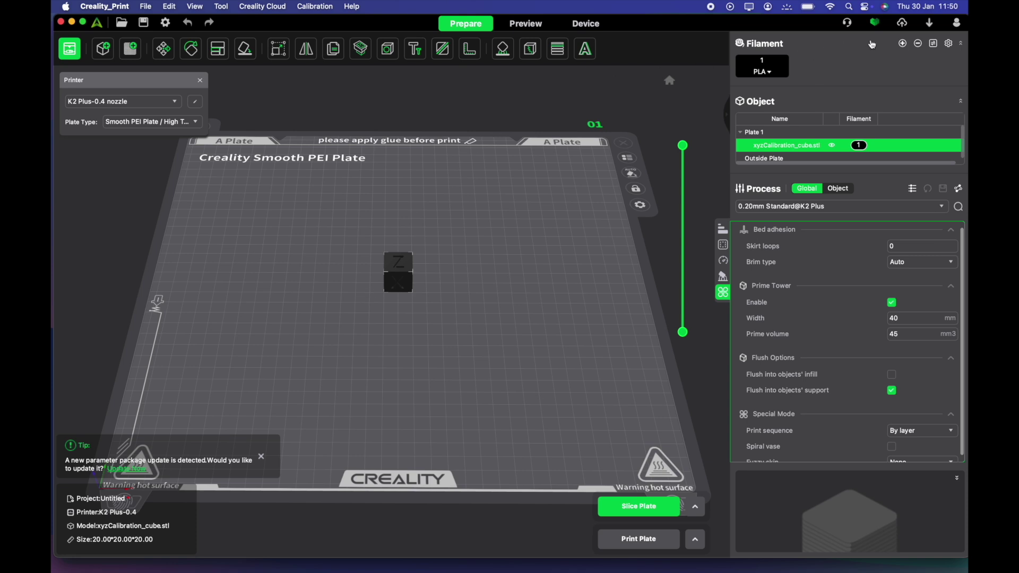
Add three more filaments (white, yellow, red) alongside black in the Filament panel
click(903, 44)
click(903, 44)
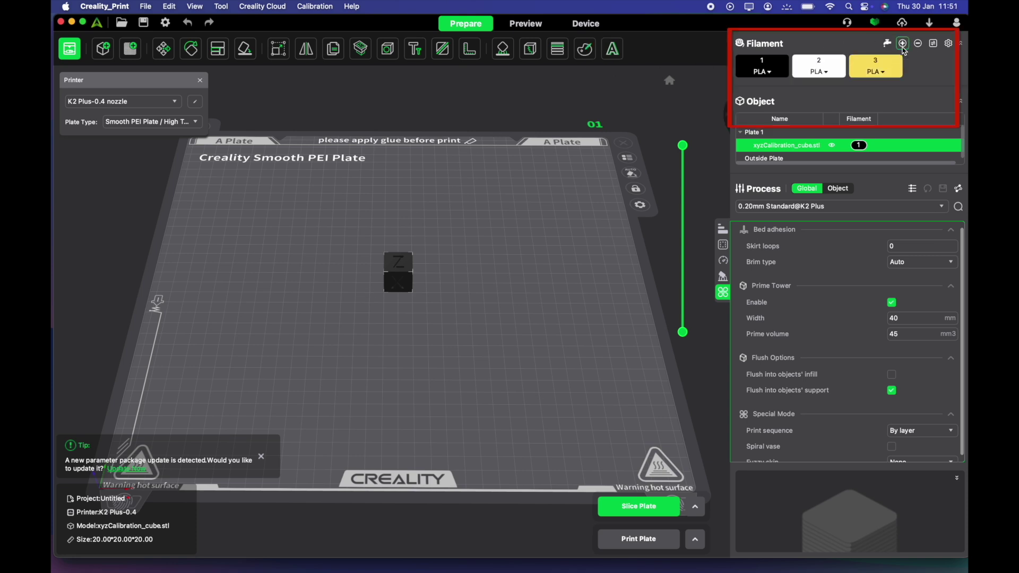
click(903, 44)
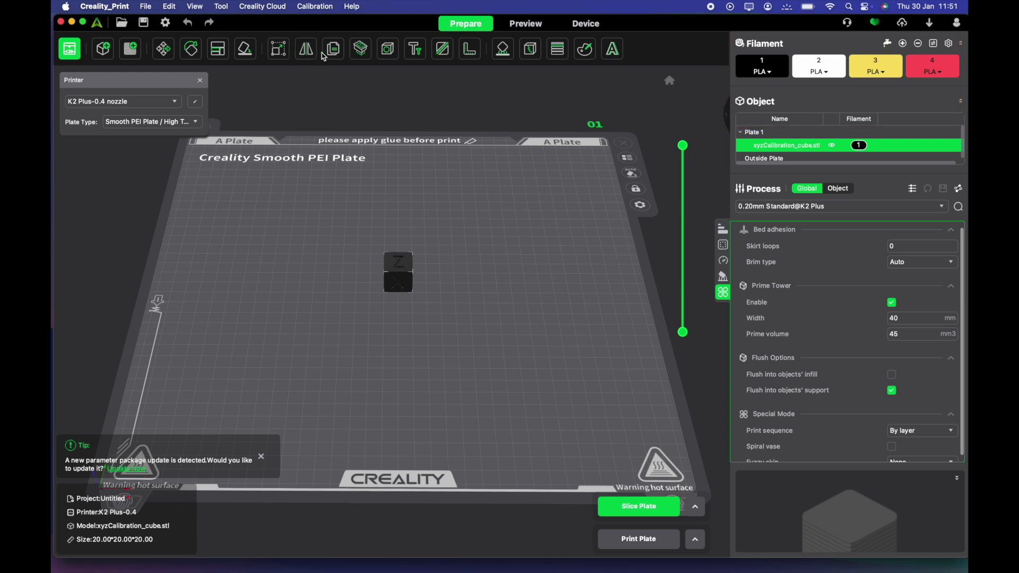
Clone the calibration cube three times and set the print sequence to By object
click(340, 54)
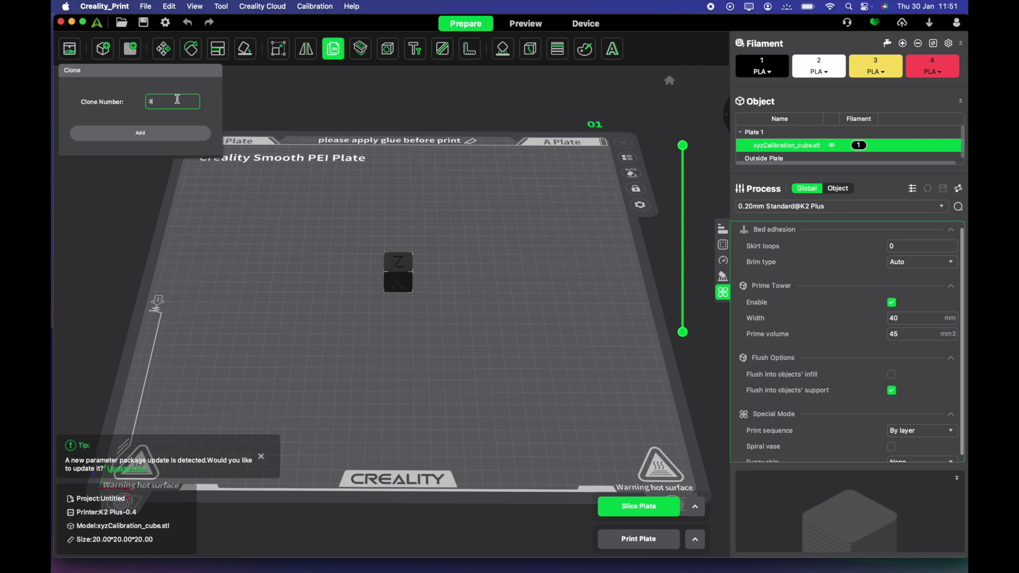
key(Return)
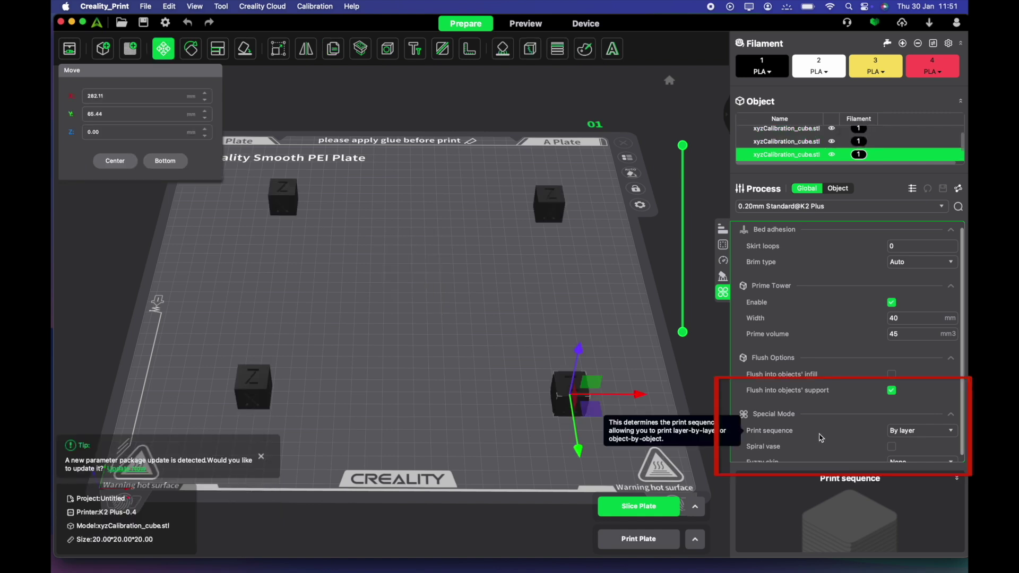
click(909, 432)
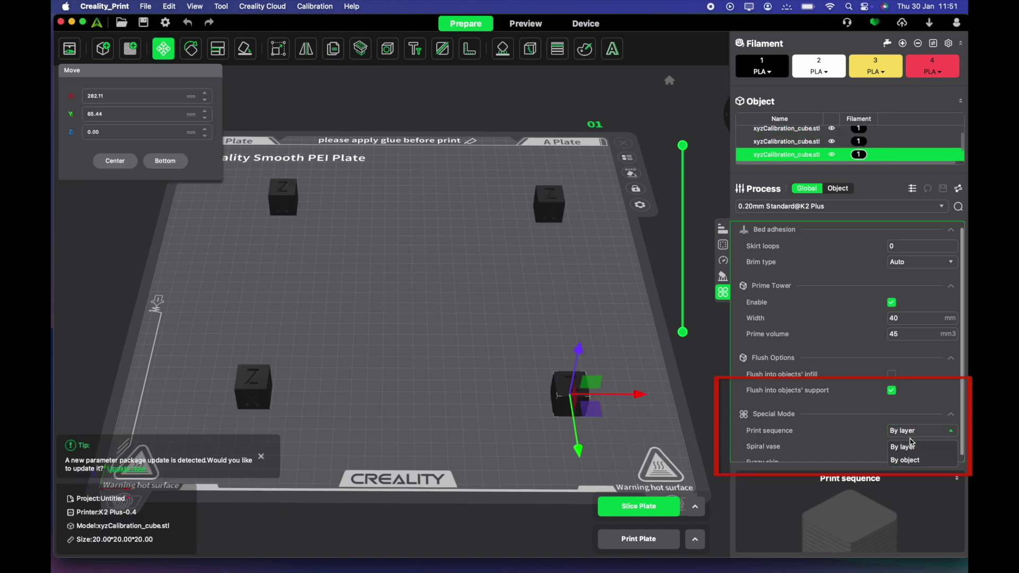
click(911, 460)
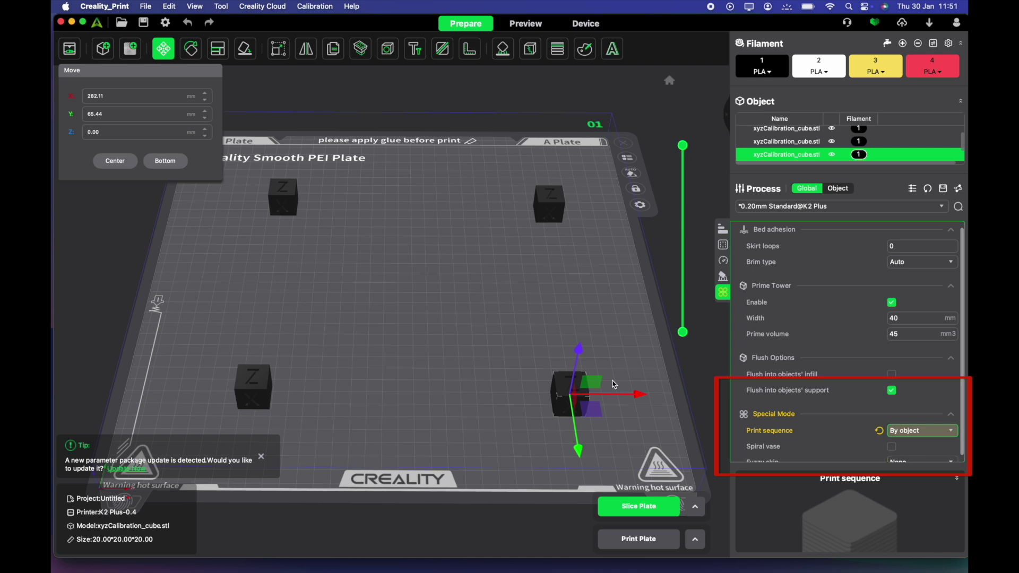
Undo a colliding cube move and assign white filament 2 to the top-left cube
drag(571, 395, 365, 388)
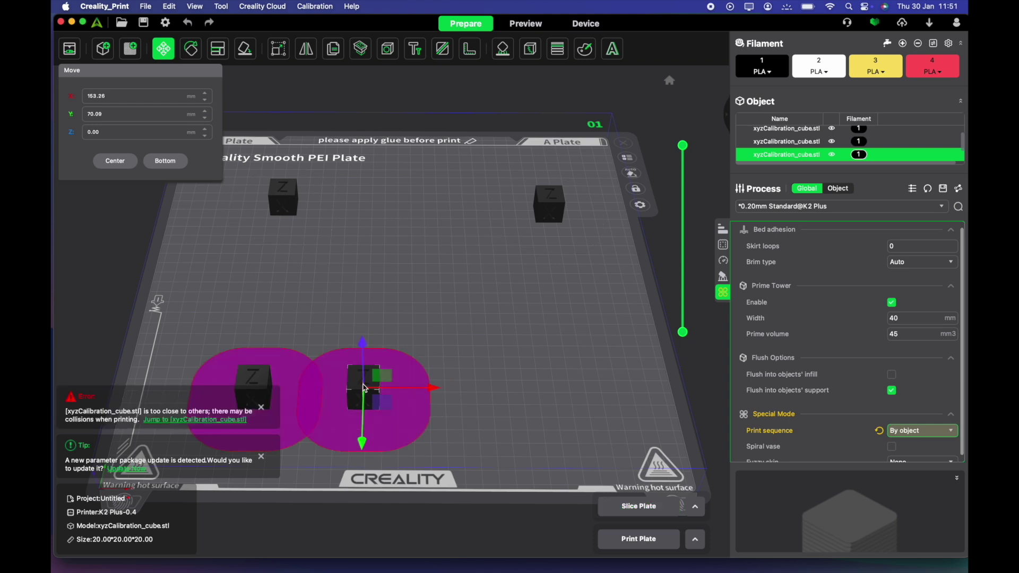
key(super+z)
click(287, 192)
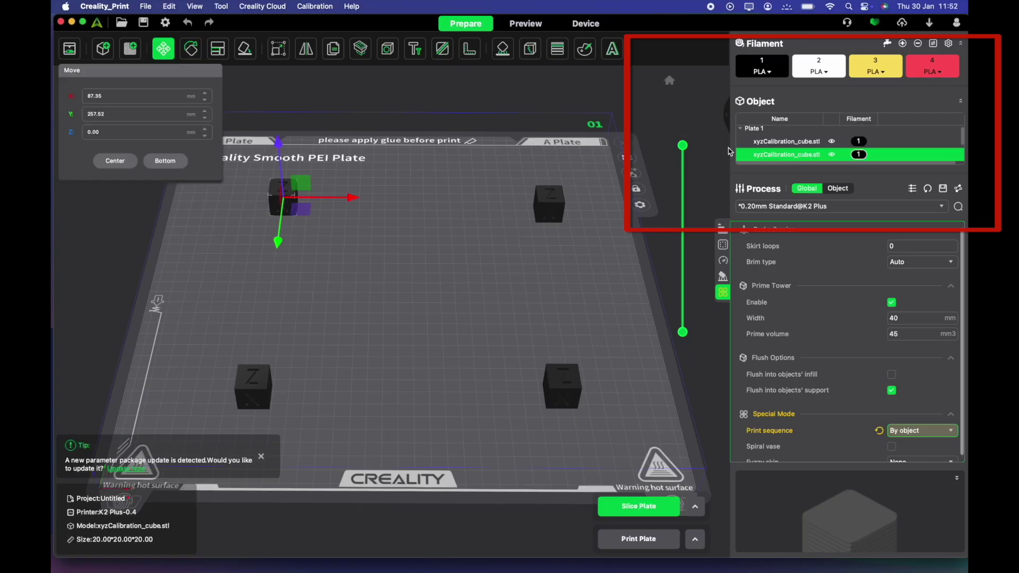
scroll(791, 147, down, 2)
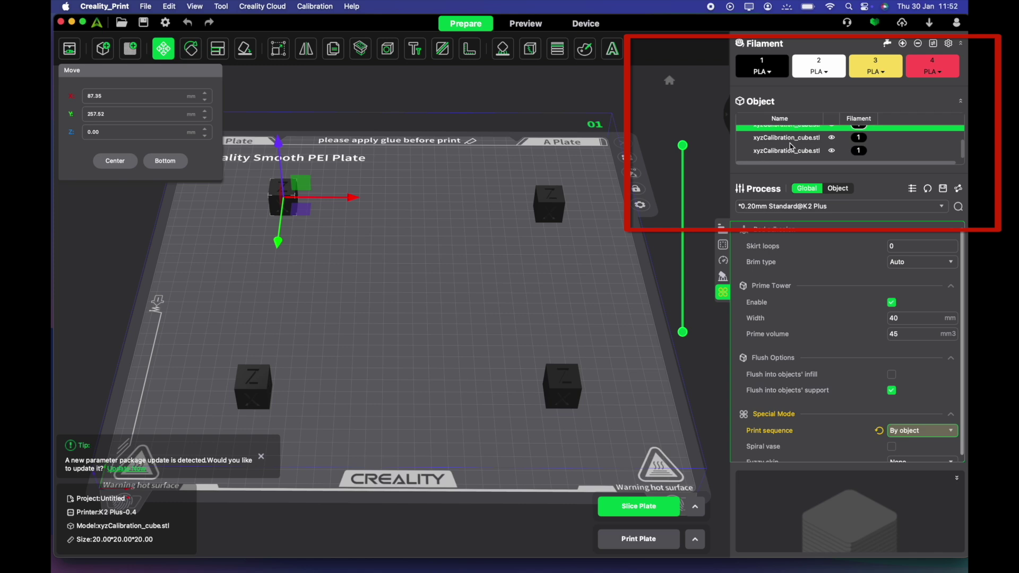
scroll(801, 148, up, 1)
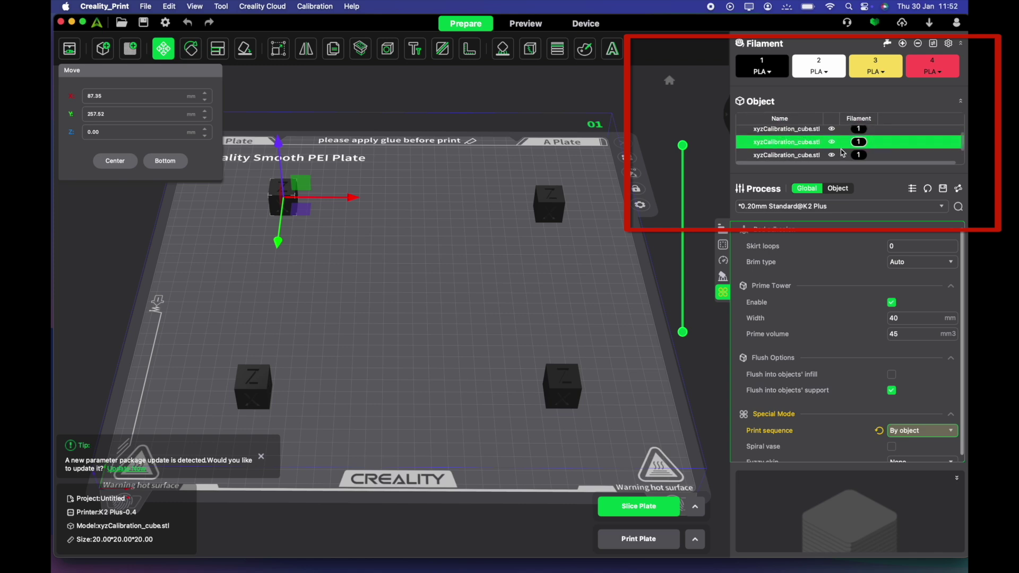
click(858, 143)
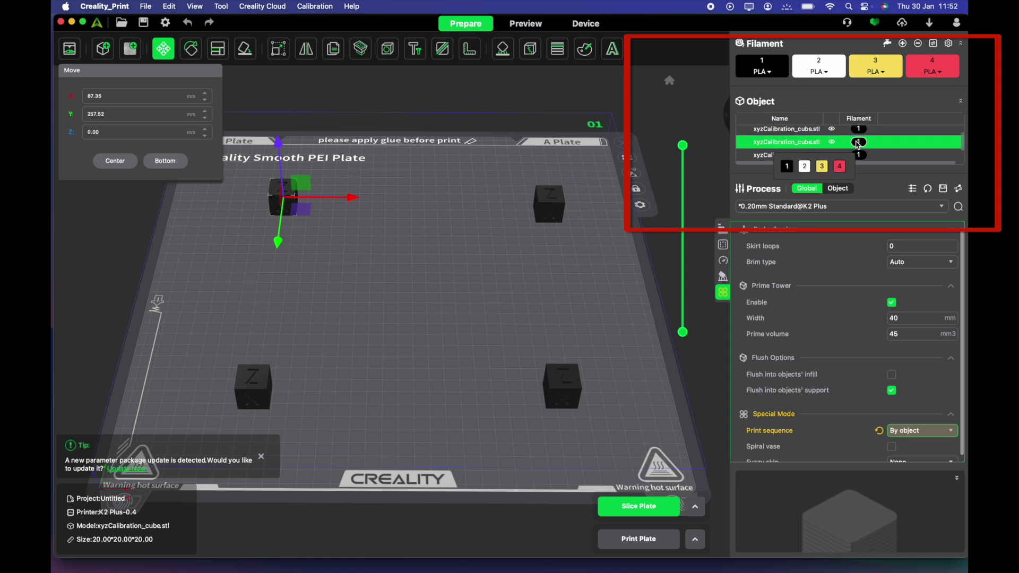
click(807, 167)
Assign yellow filament 3 to the bottom-left cube and red filament 4 to the bottom-right cube
click(266, 394)
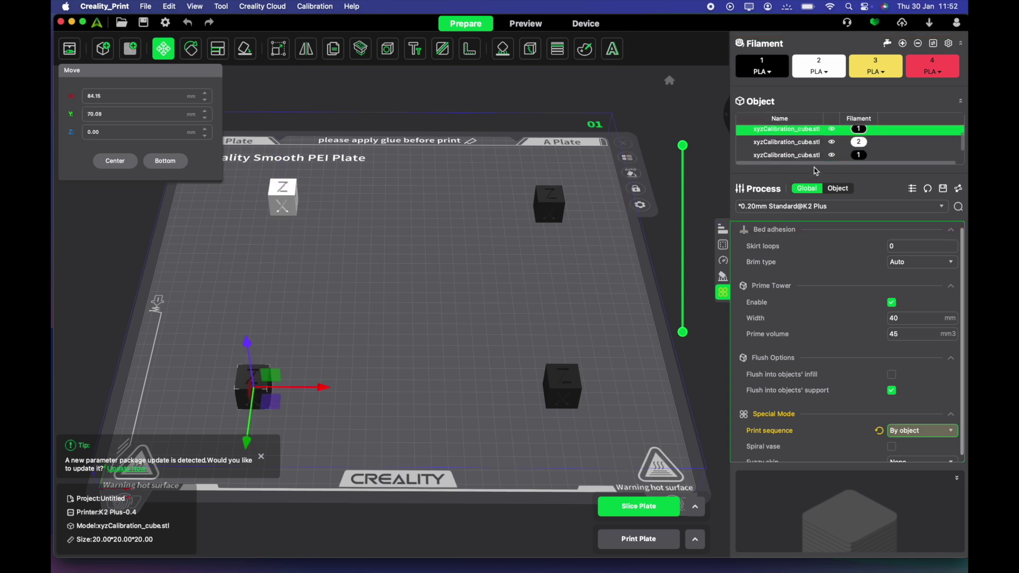
click(859, 130)
click(880, 154)
click(563, 385)
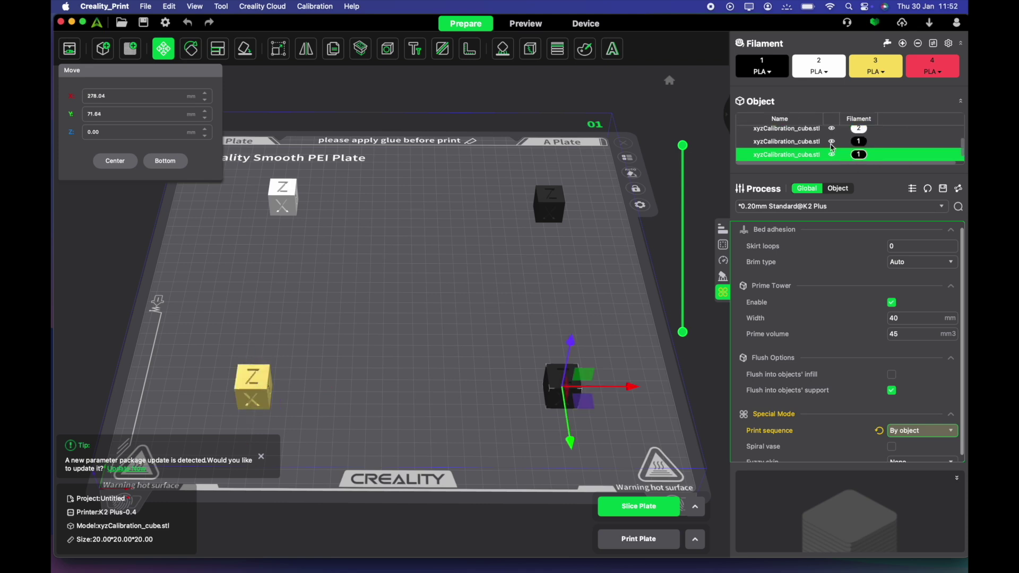
click(859, 158)
click(842, 181)
Slice the whole plate with Cmd+R and show the preview
click(506, 259)
scroll(506, 259, down, 3)
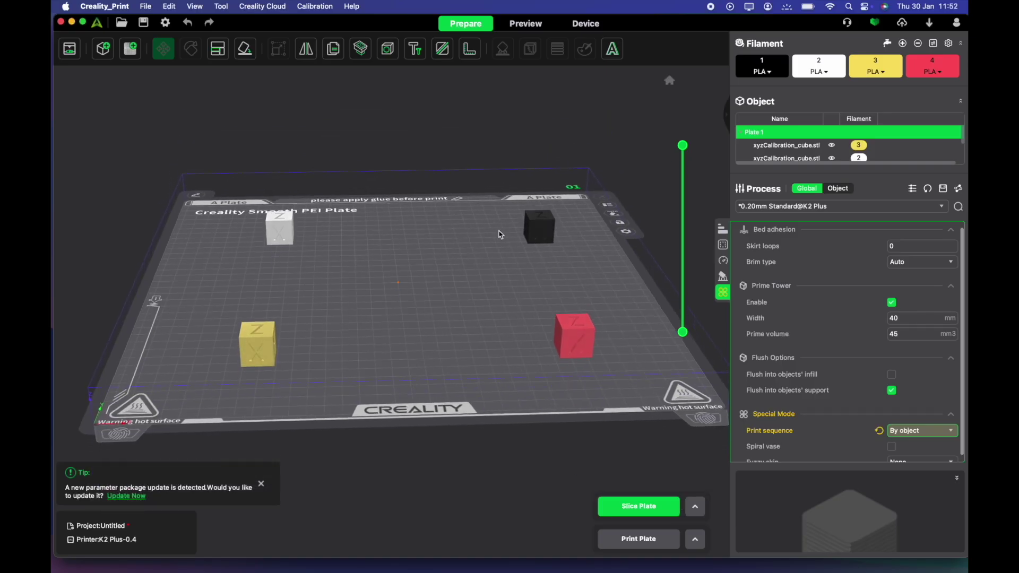
drag(493, 236, 494, 262)
key(super+r)
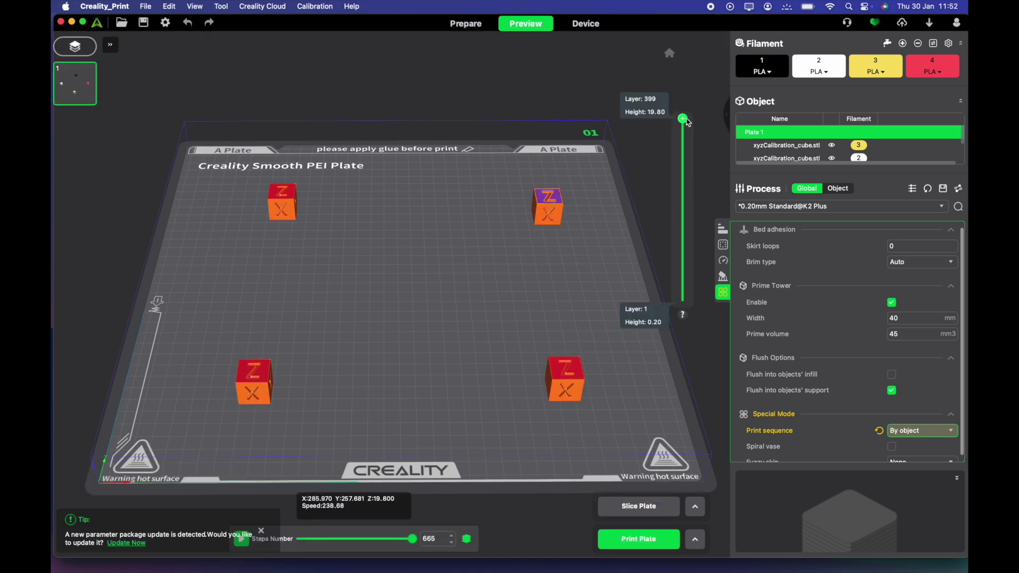